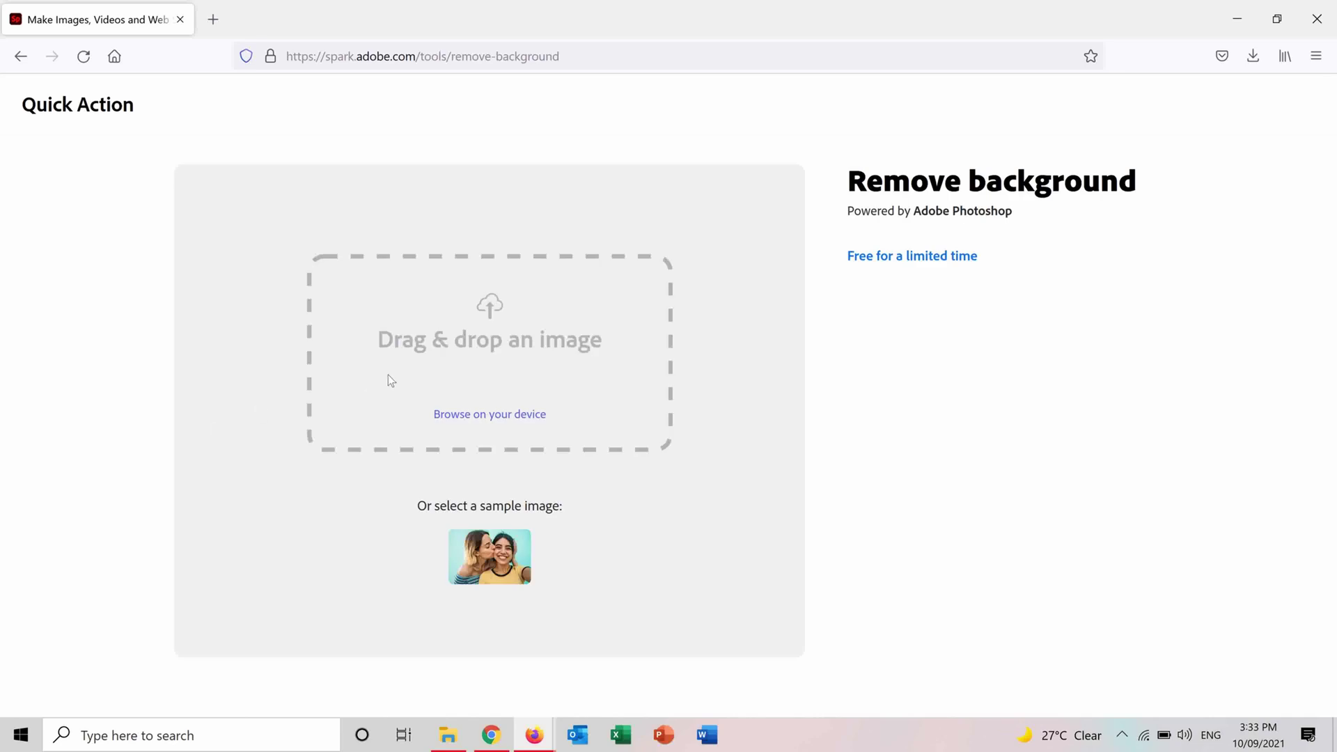
Upload the kingfisher photo from the Remove Background folder for background removal
click(465, 418)
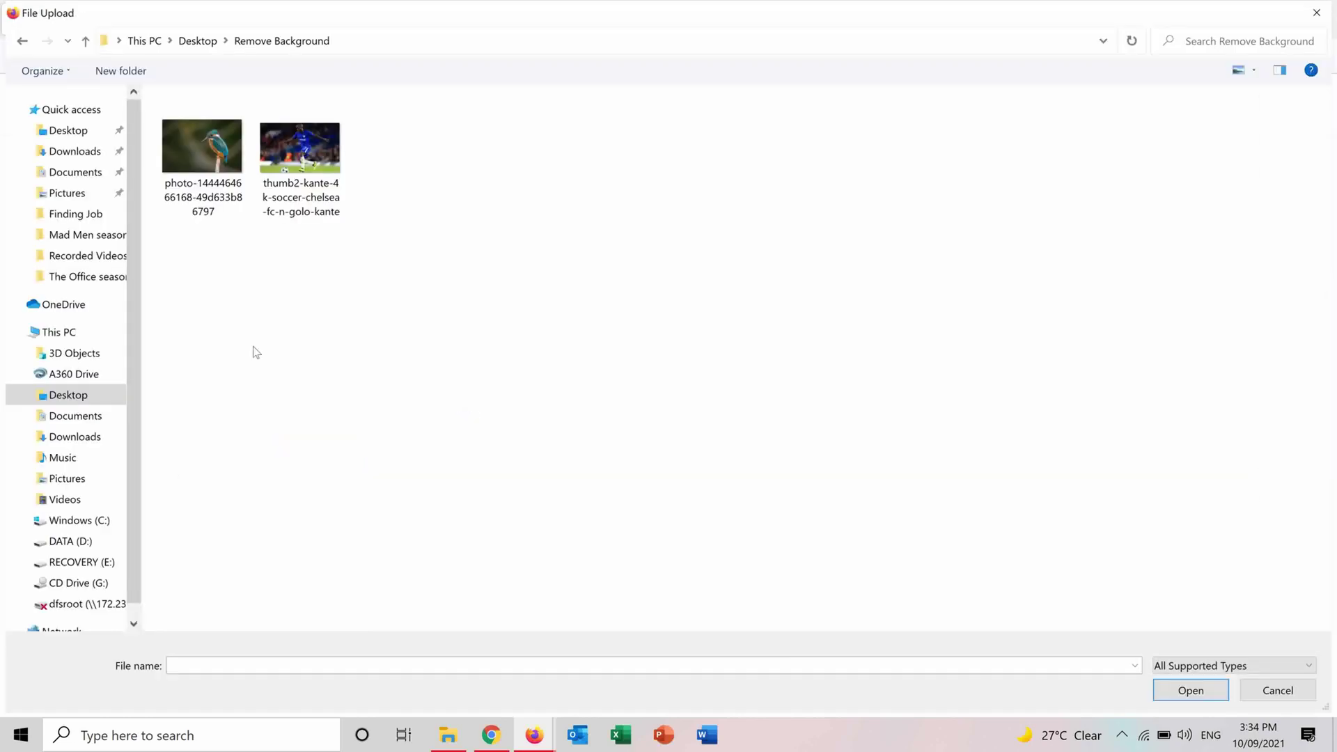
double_click(190, 136)
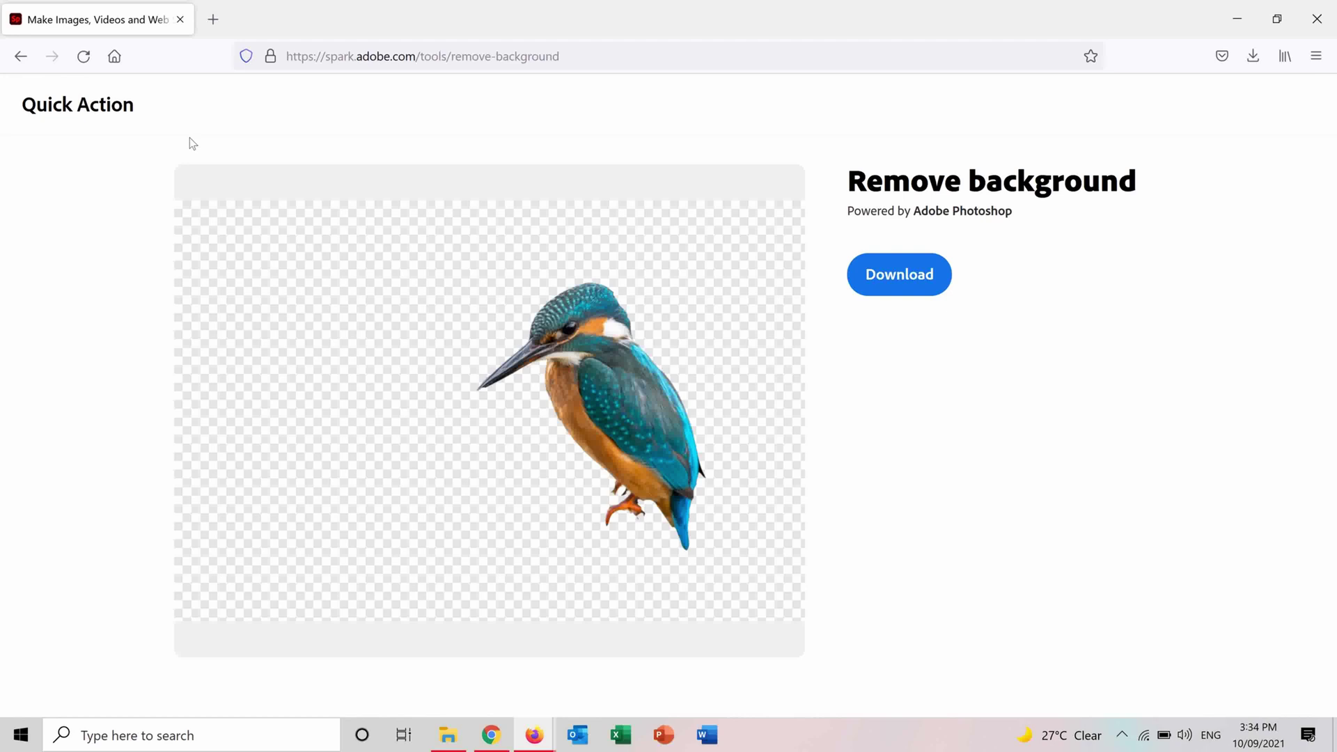
Download the kingfisher cut-out as a PNG file and dismiss the Firefox confirmation
click(913, 278)
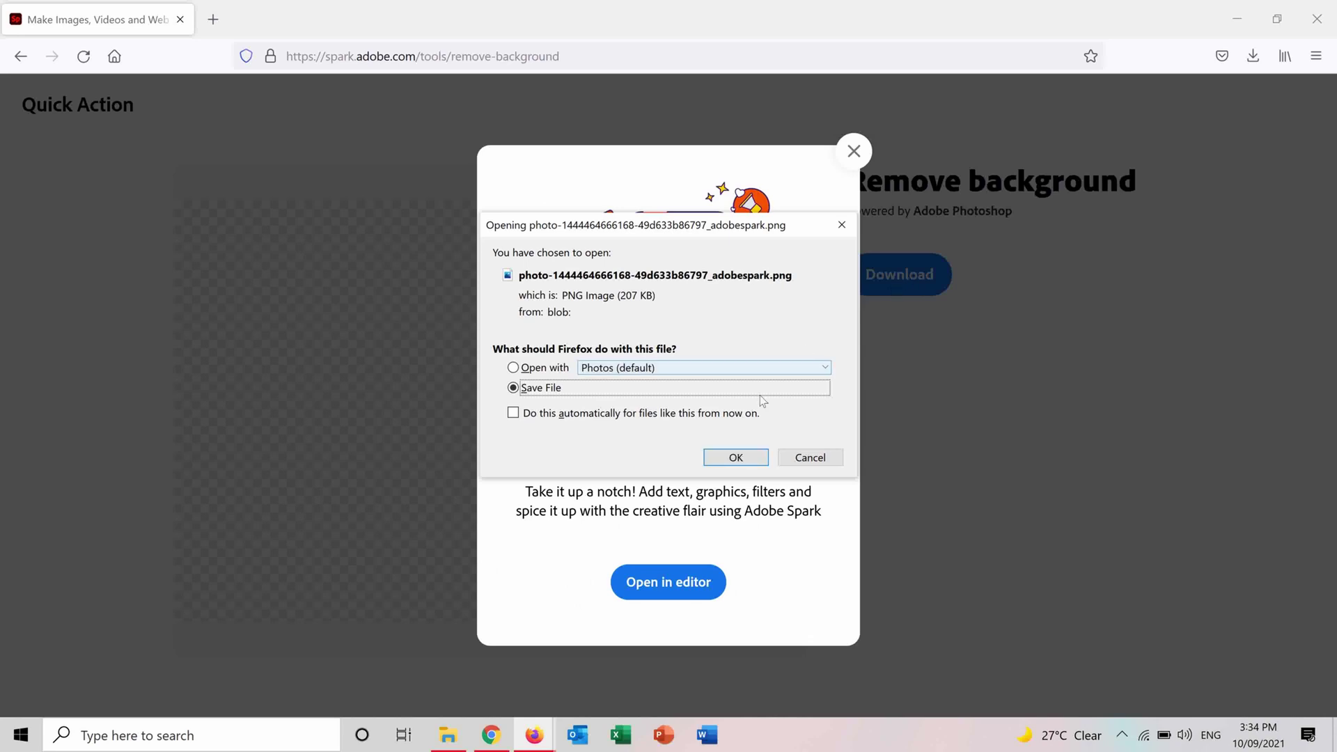
click(735, 457)
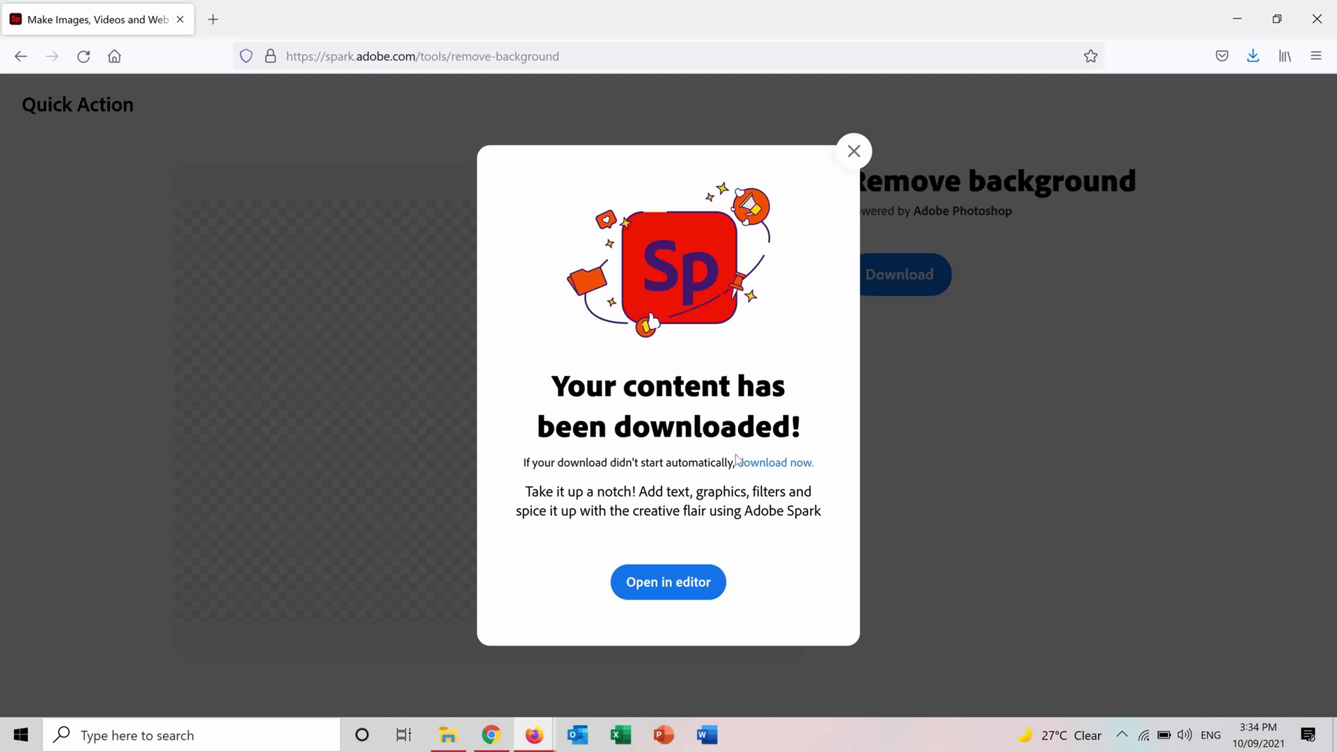
click(854, 151)
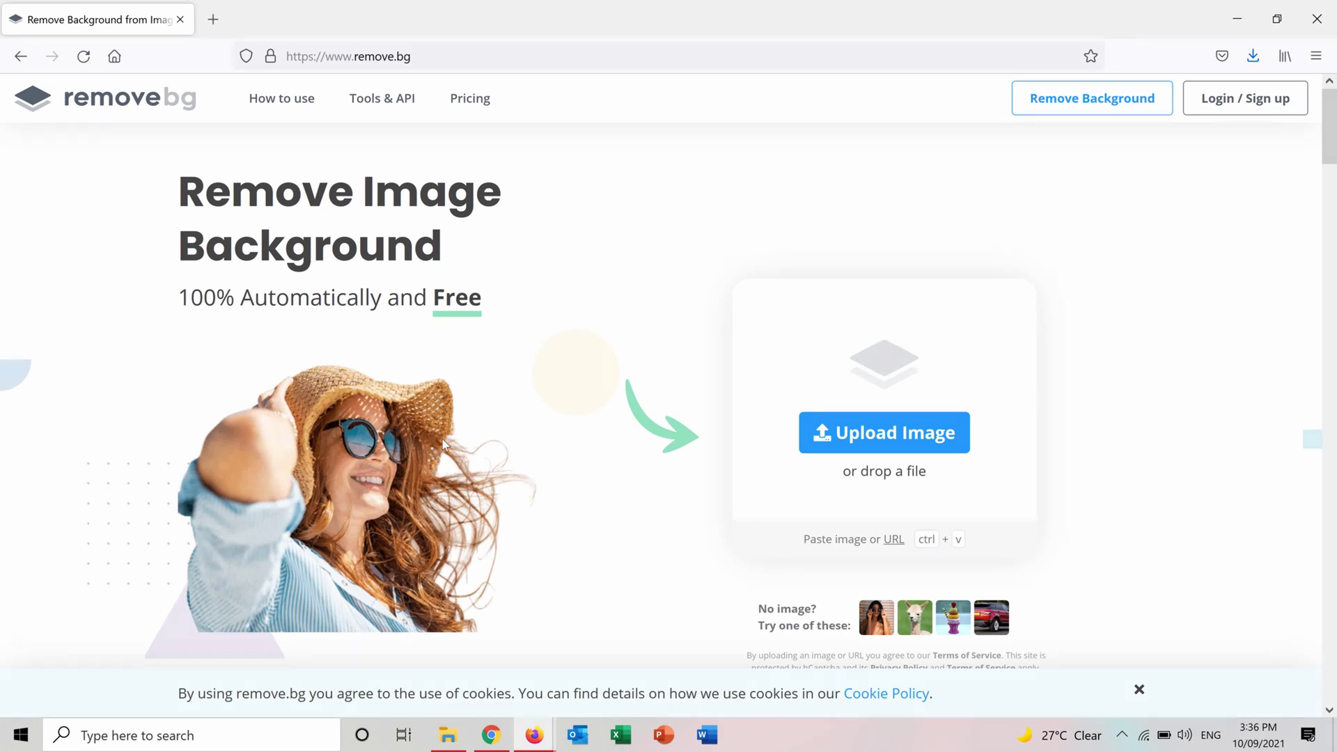
Start an image upload on remove.bg to reach the file picker
click(878, 439)
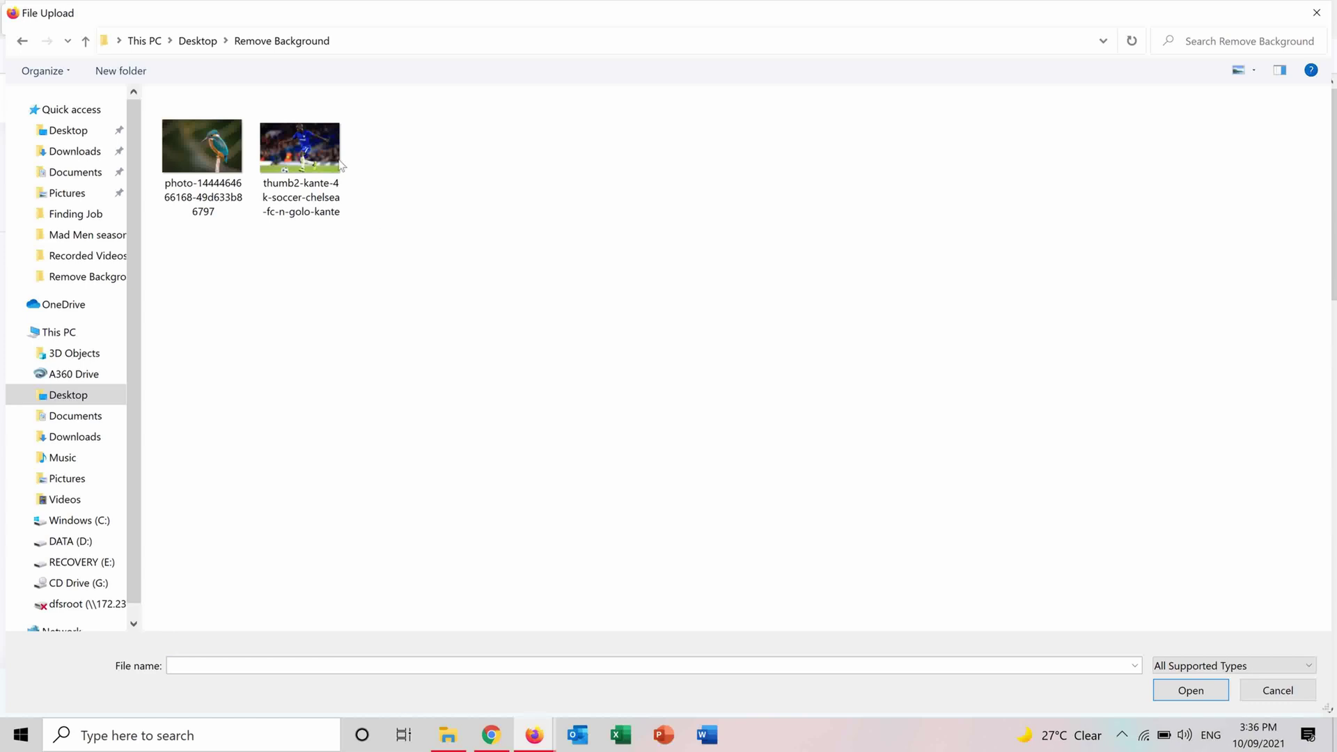
Upload the thumb2-kante soccer image so remove.bg cuts out the football player
double_click(299, 157)
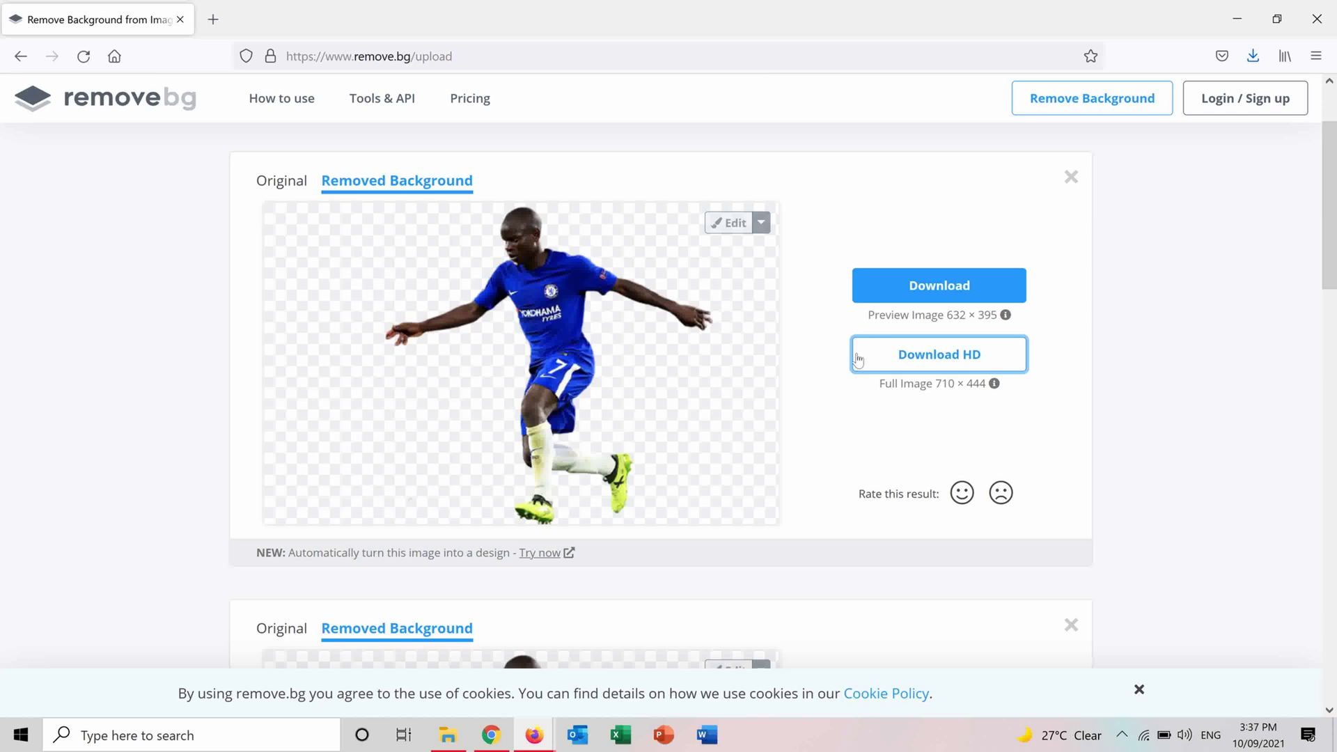
click(888, 355)
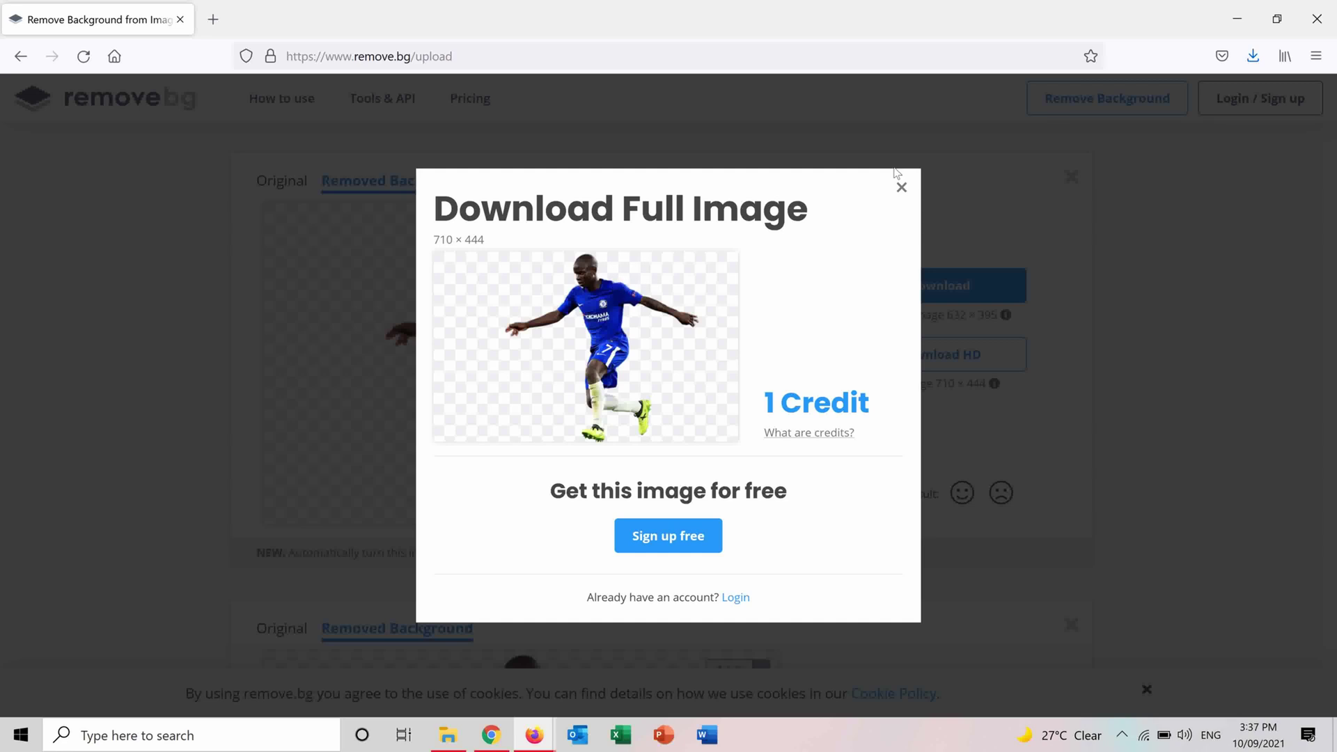
click(901, 187)
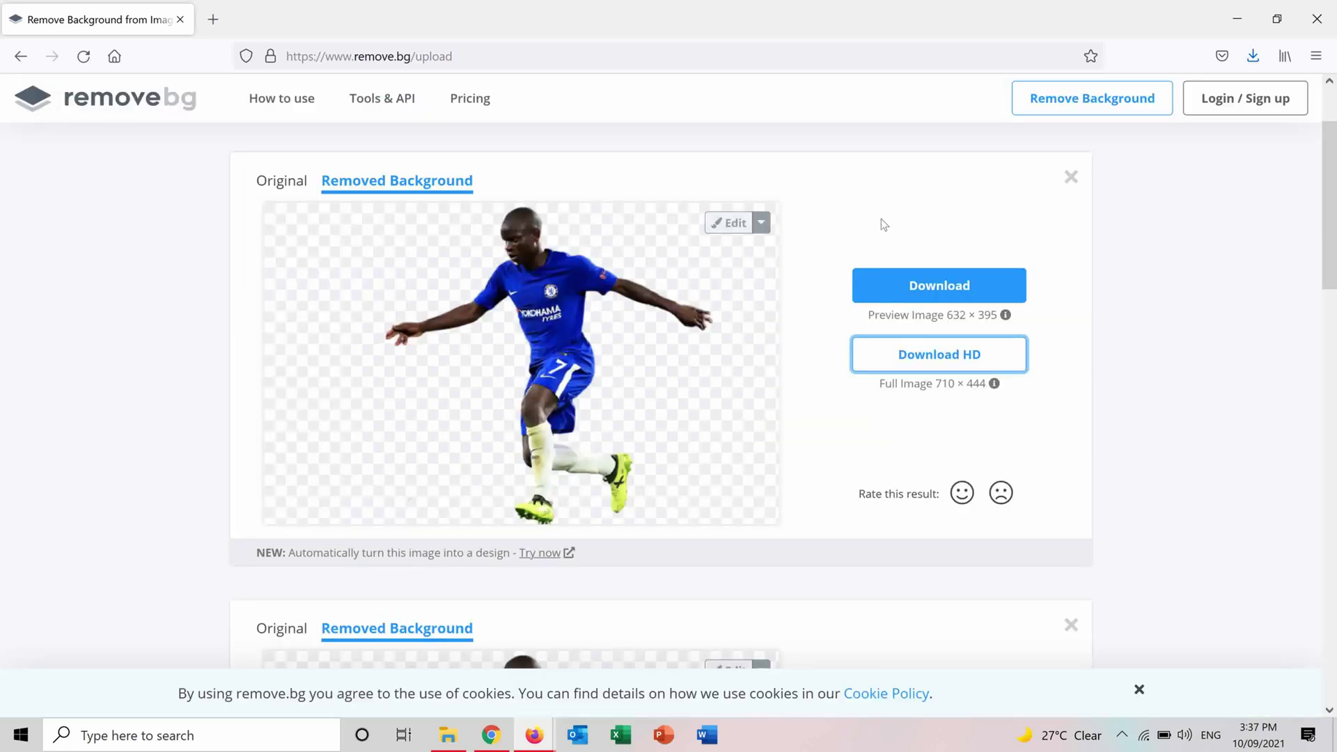